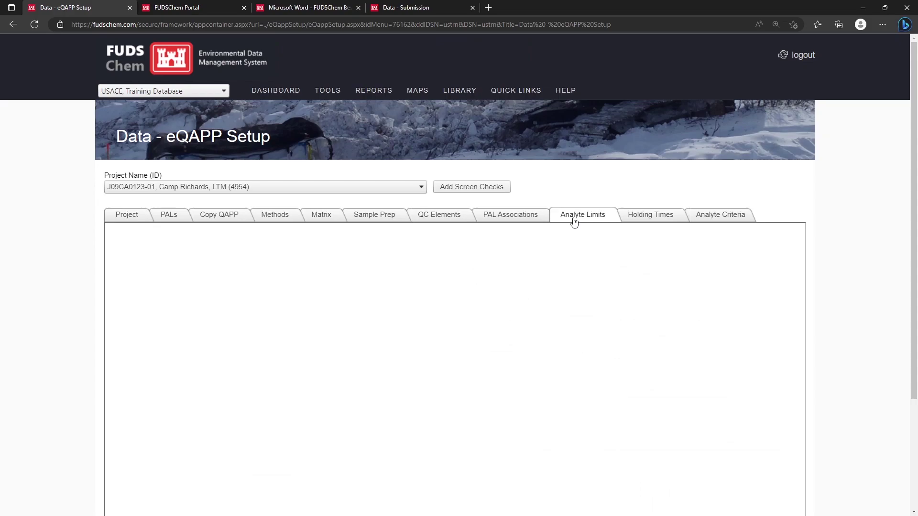
# - Load the SW6020A / NONE / ICPMS Metals / S / MG/KG method from the Analysis Method to Edit list
pyautogui.click(320, 249)
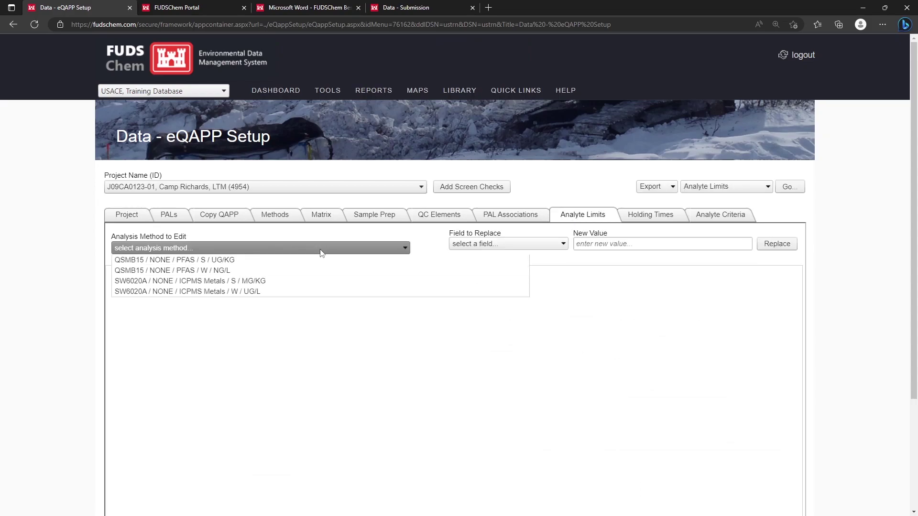
pyautogui.click(296, 281)
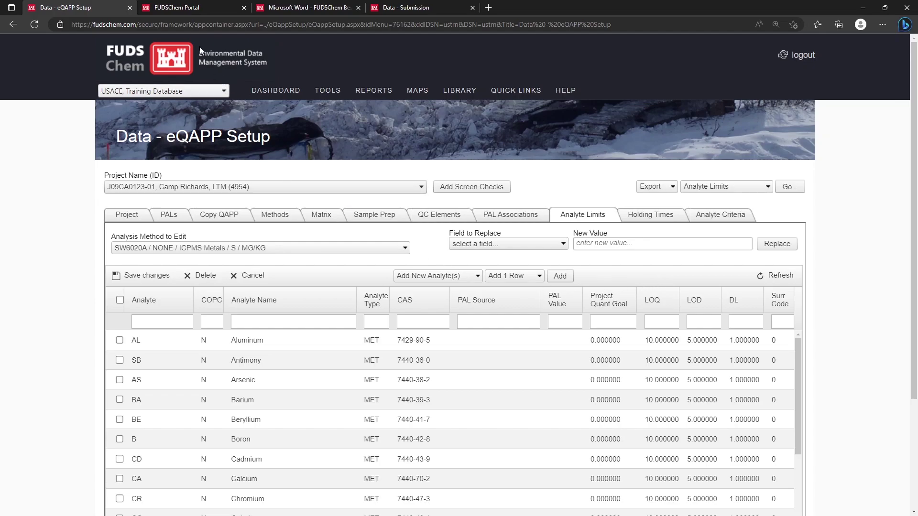
# - Open the Best Practices library from Resources on the FUDSChem portal
pyautogui.click(176, 7)
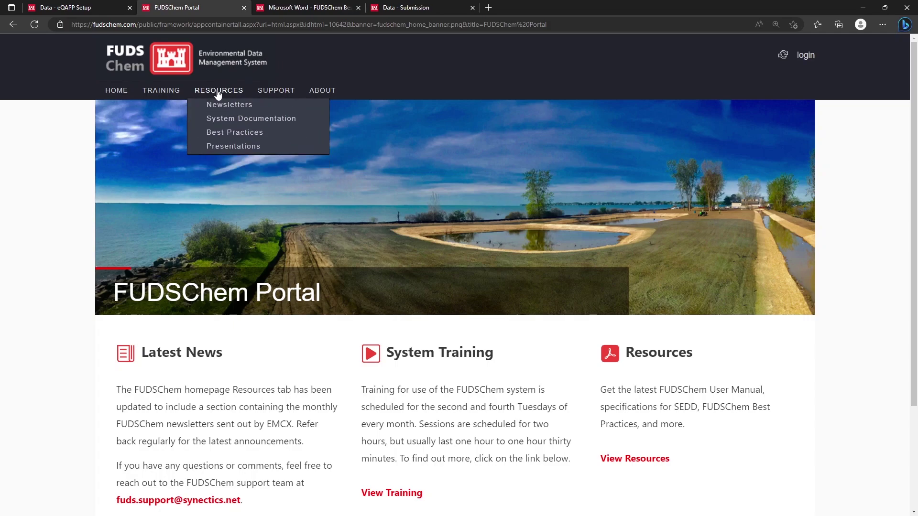
pyautogui.moveTo(219, 91)
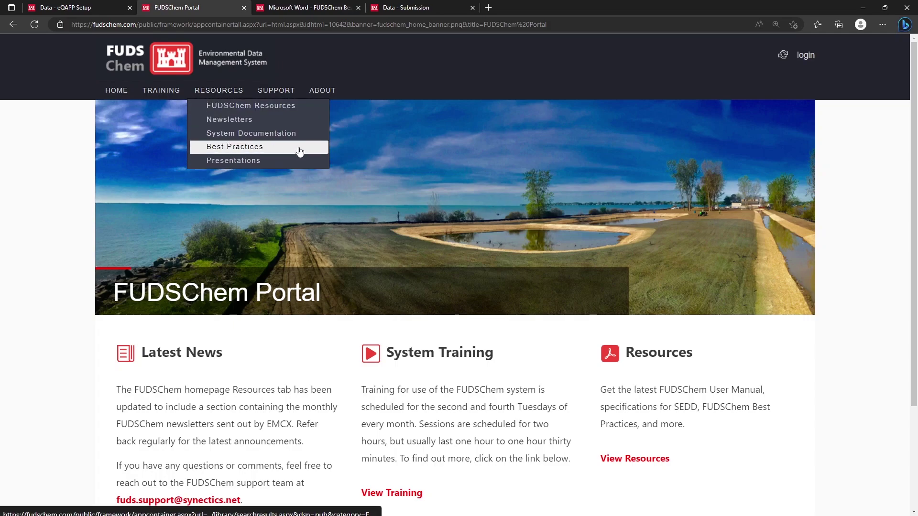
pyautogui.click(301, 150)
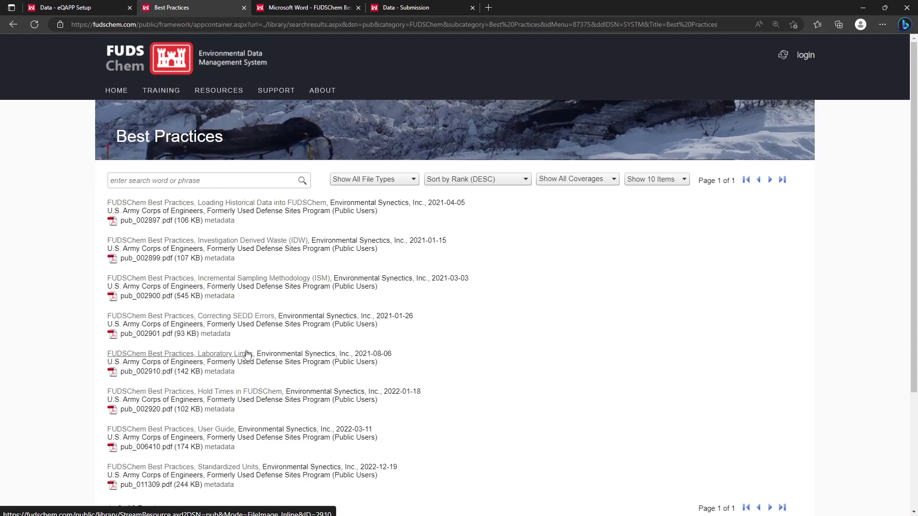
# - Switch to the Laboratory Limits PDF showing method groups allowing null LOQ, LOD or DL
pyautogui.click(281, 10)
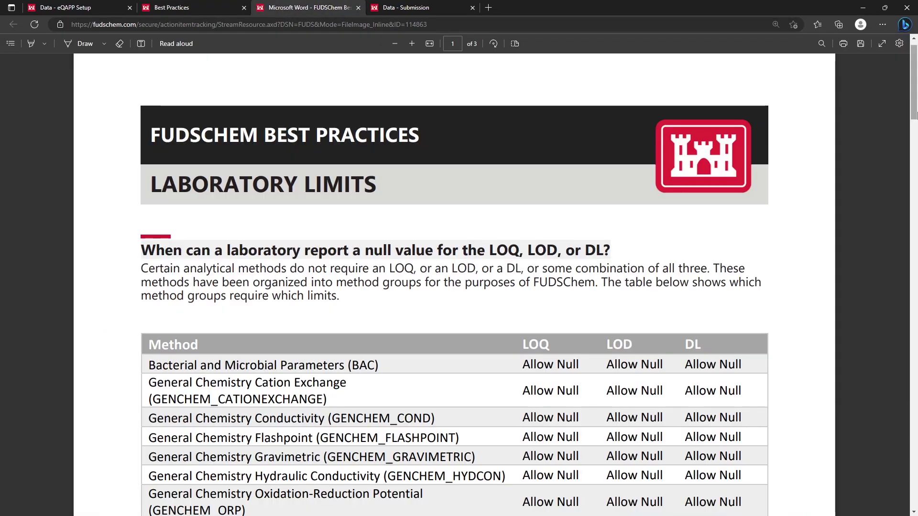
pyautogui.moveTo(915, 82); pyautogui.dragTo(914, 108)
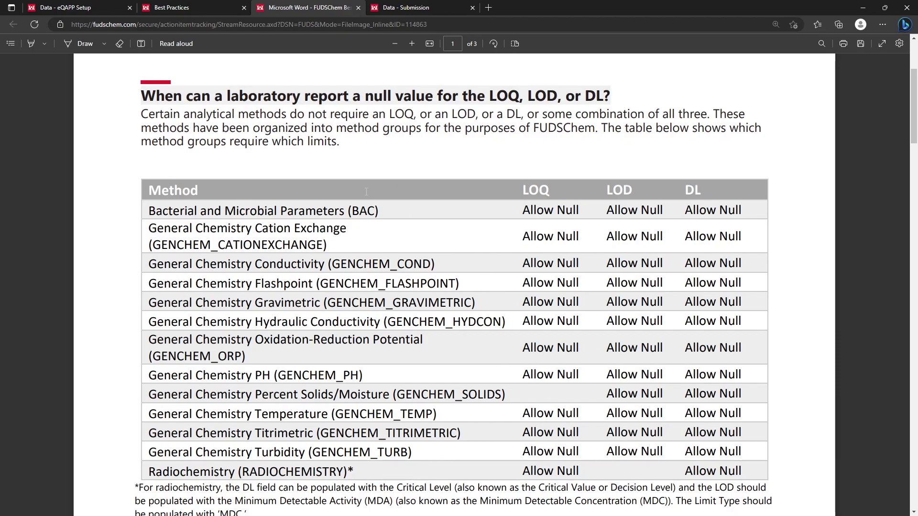
# - Switch to the Data Submission page showing SDG ABC-123 with 15 VVL errors
pyautogui.click(431, 13)
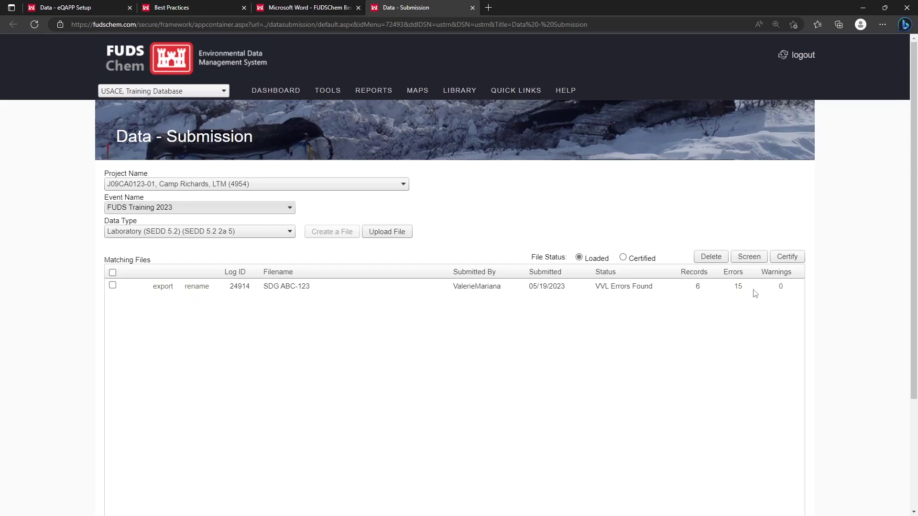
# - Switch back to the Laboratory Limits best-practices PDF tab
pyautogui.click(295, 7)
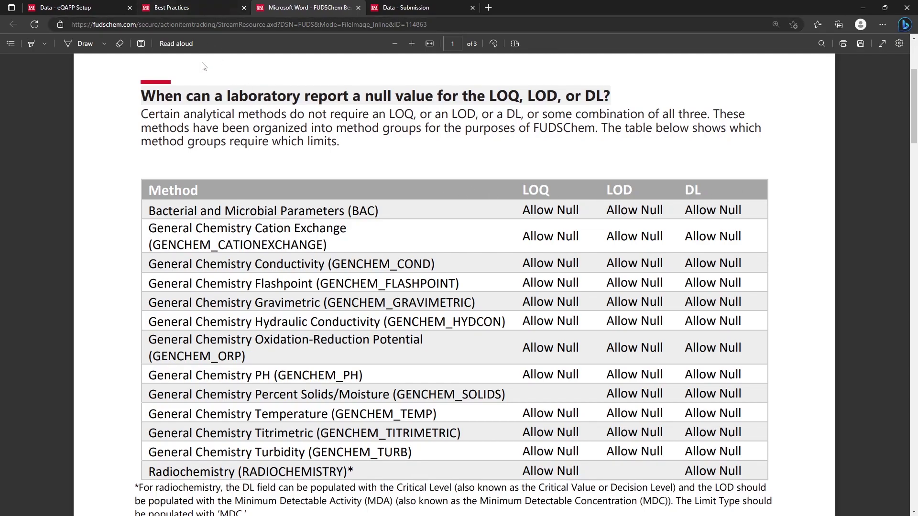
pyautogui.scroll(3, 202, 89)
pyautogui.scroll(1, 202, 90)
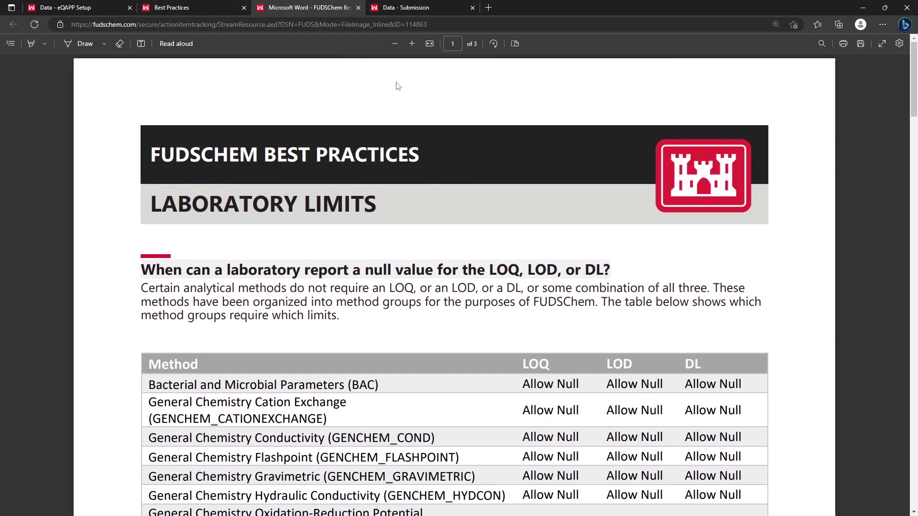
# - Switch to the Best Practices tab listing the eight guidance documents
pyautogui.click(183, 7)
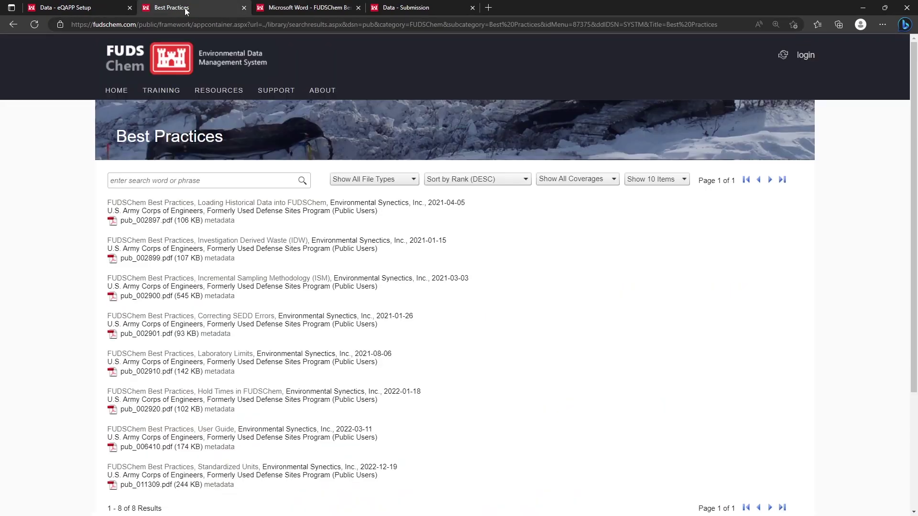